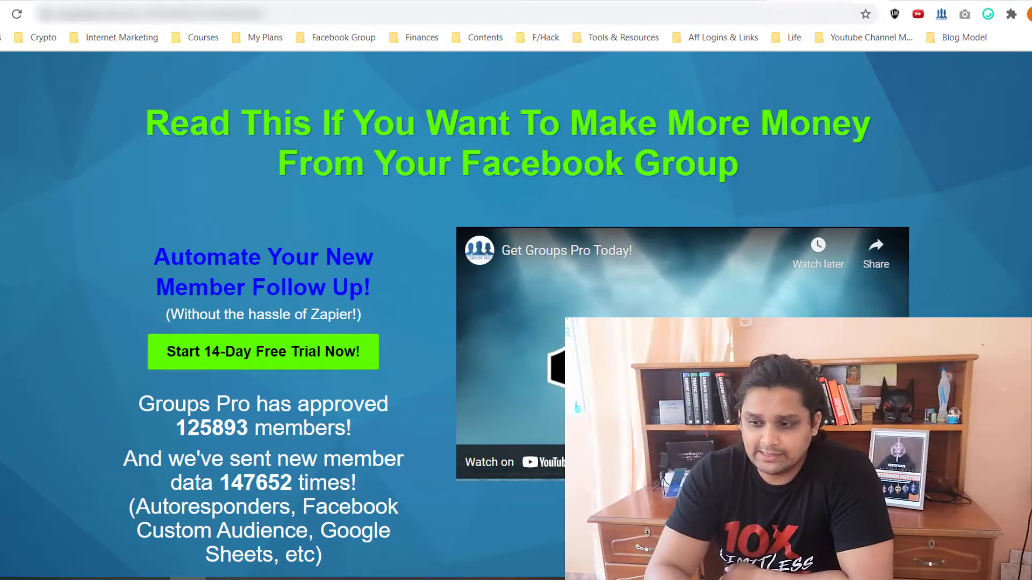
# - Start the 14-Day Free Trial signup and look over the order form
pyautogui.click(280, 349)
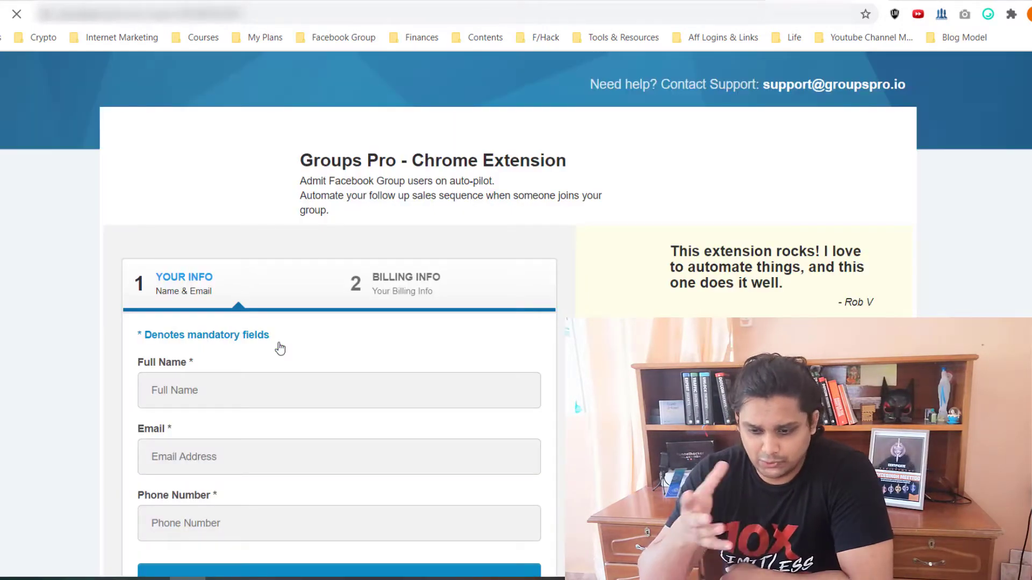
pyautogui.scroll(-3, 829, 216)
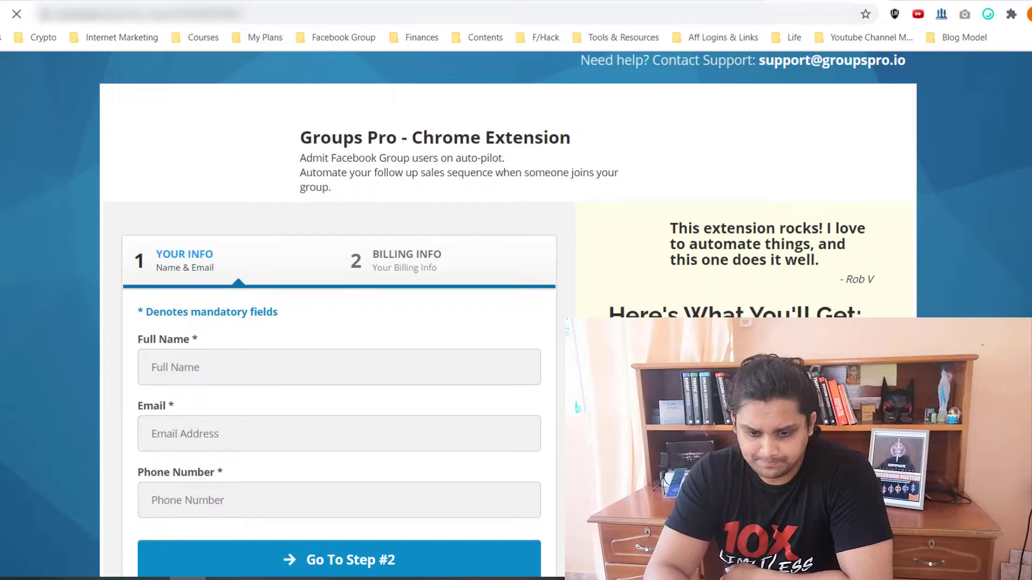
pyautogui.scroll(-4, 493, 218)
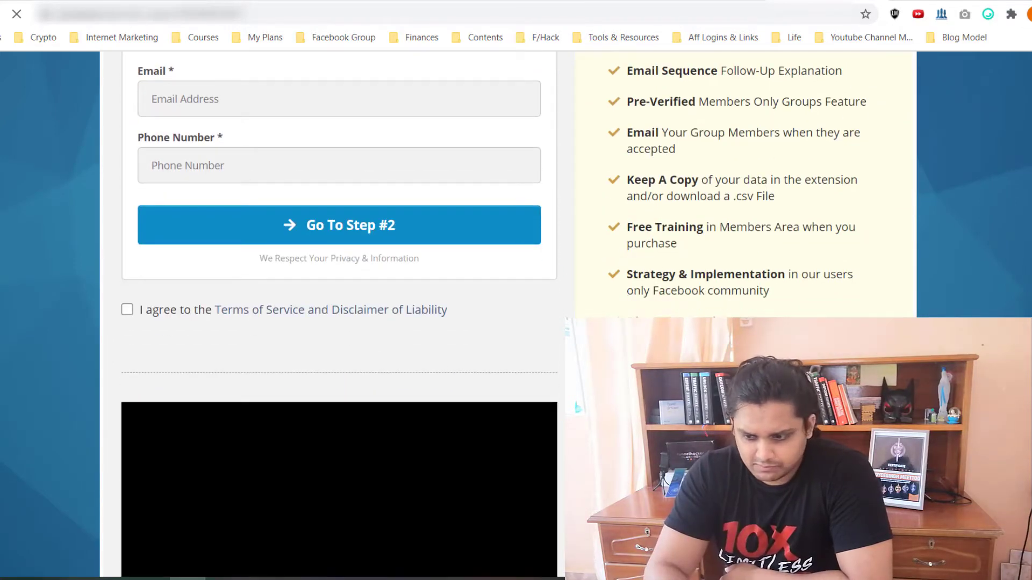
pyautogui.scroll(-8, 339, 242)
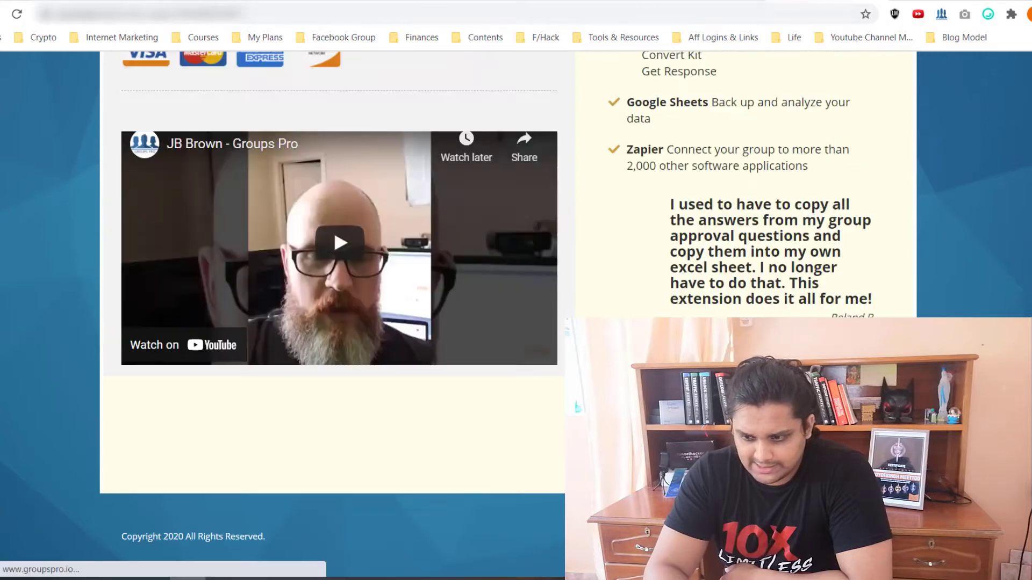
pyautogui.scroll(12, 339, 311)
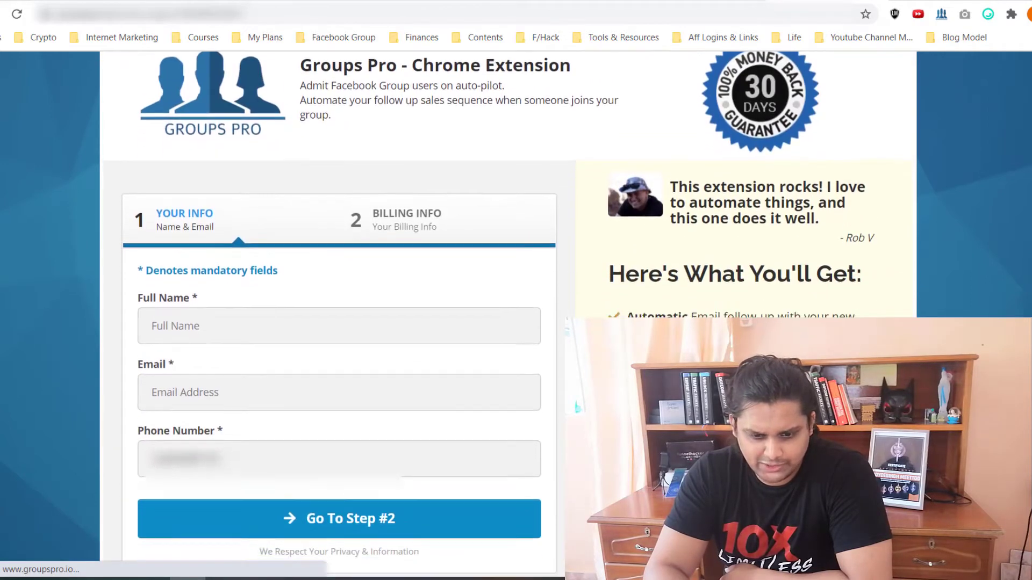
pyautogui.scroll(-1, 382, 261)
# - Autofill the full name, email and phone fields, then continue to the Billing Info step
pyautogui.click(329, 262)
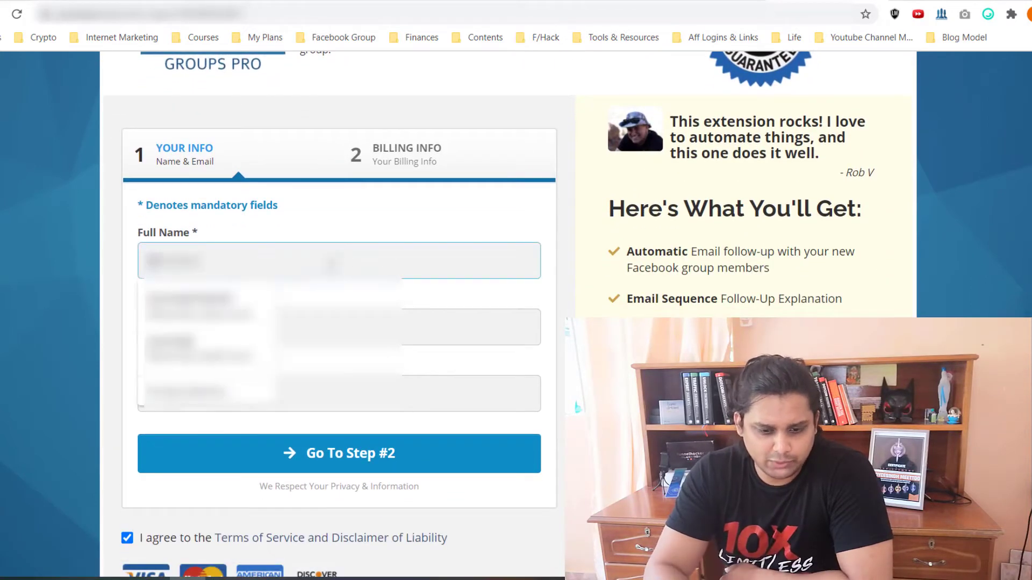
pyautogui.click(252, 301)
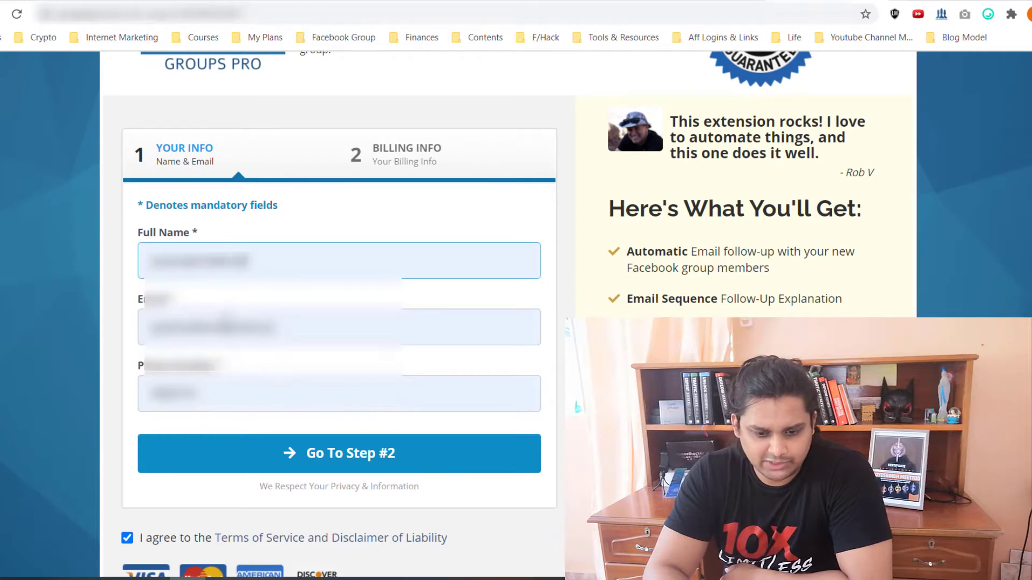
pyautogui.click(267, 449)
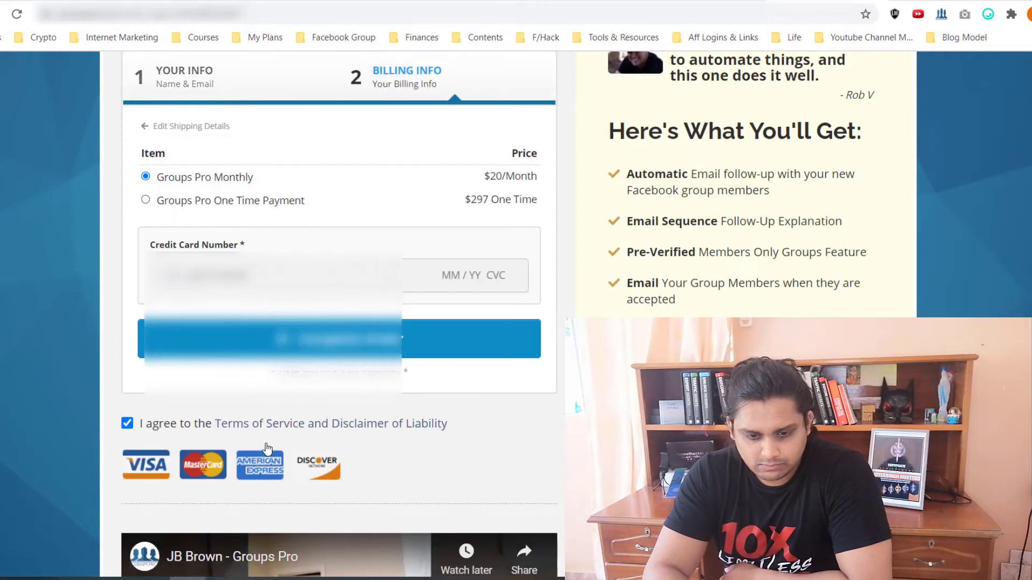
pyautogui.scroll(2, 267, 450)
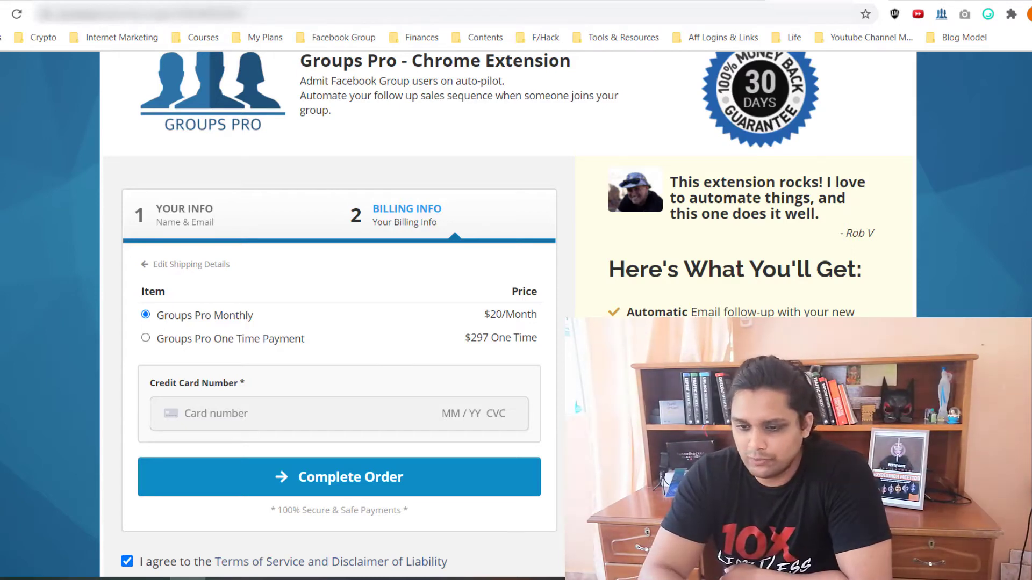
# - Scroll the Welcome To Groups Pro page down to its Table of Contents and Quick Start steps
pyautogui.scroll(-1, 702, 283)
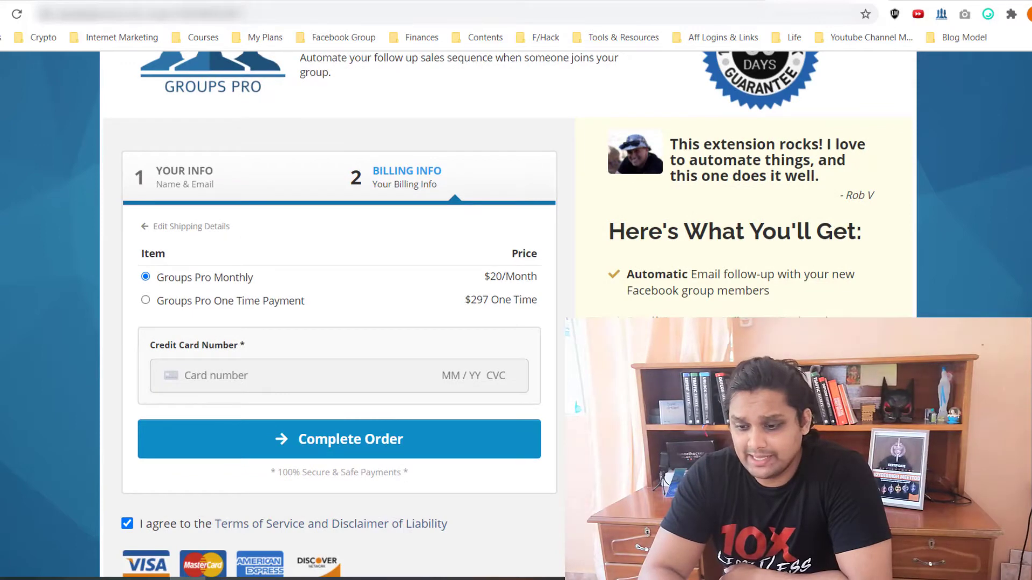
pyautogui.scroll(-1, 981, 260)
pyautogui.scroll(1, 981, 260)
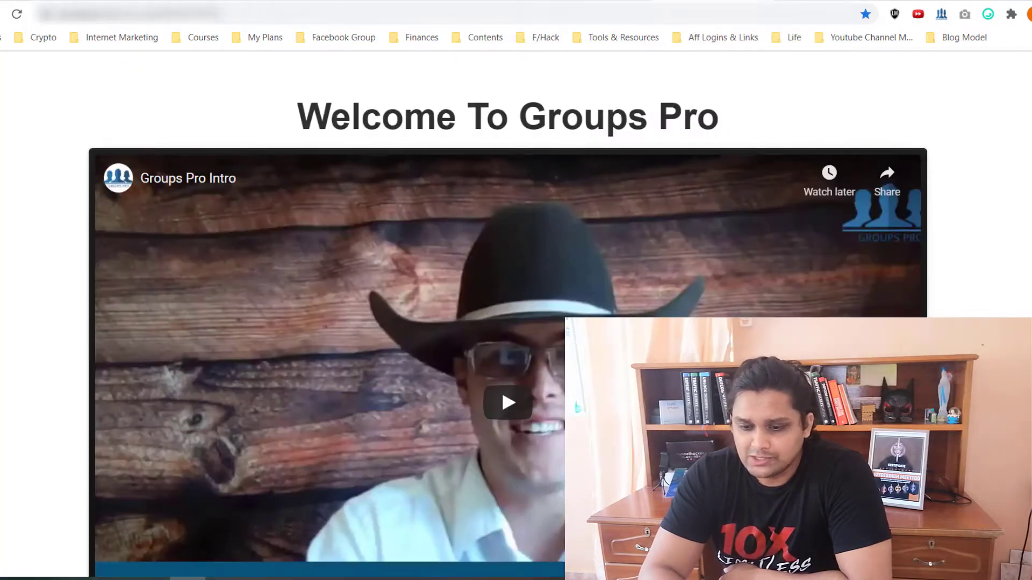
pyautogui.scroll(-2, 508, 314)
pyautogui.scroll(1, 508, 314)
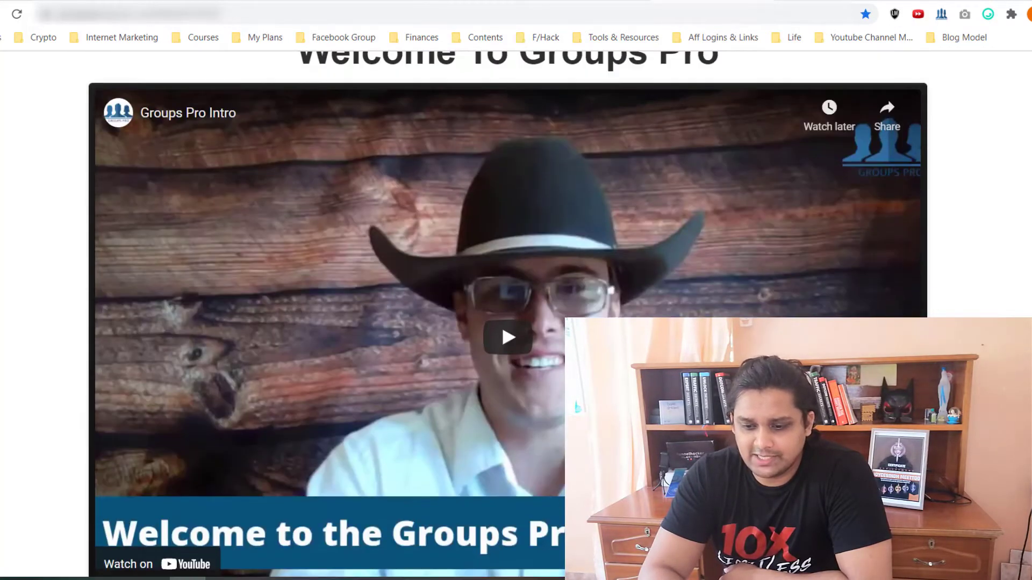
pyautogui.scroll(-1, 508, 314)
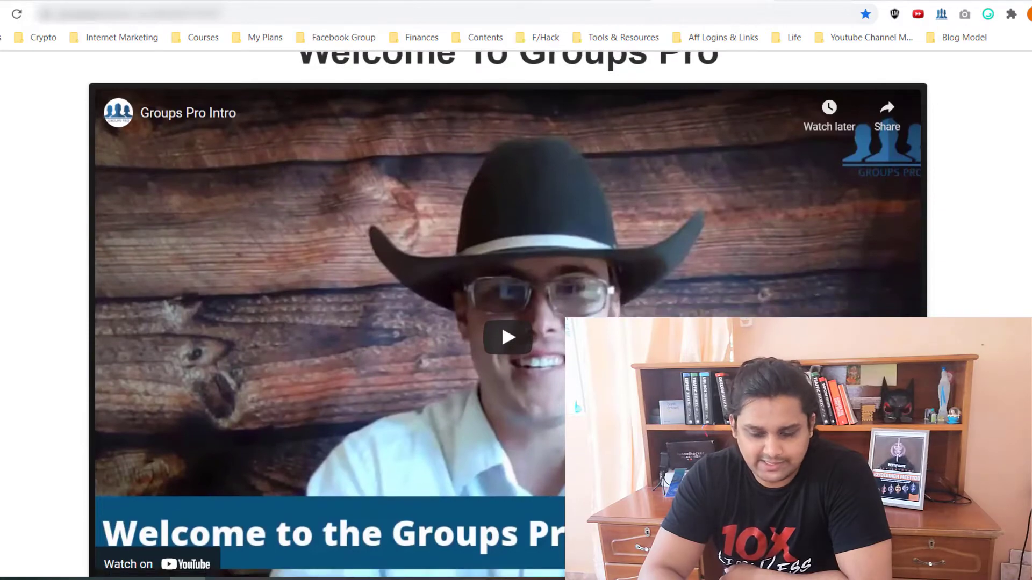
pyautogui.scroll(-7, 215, 369)
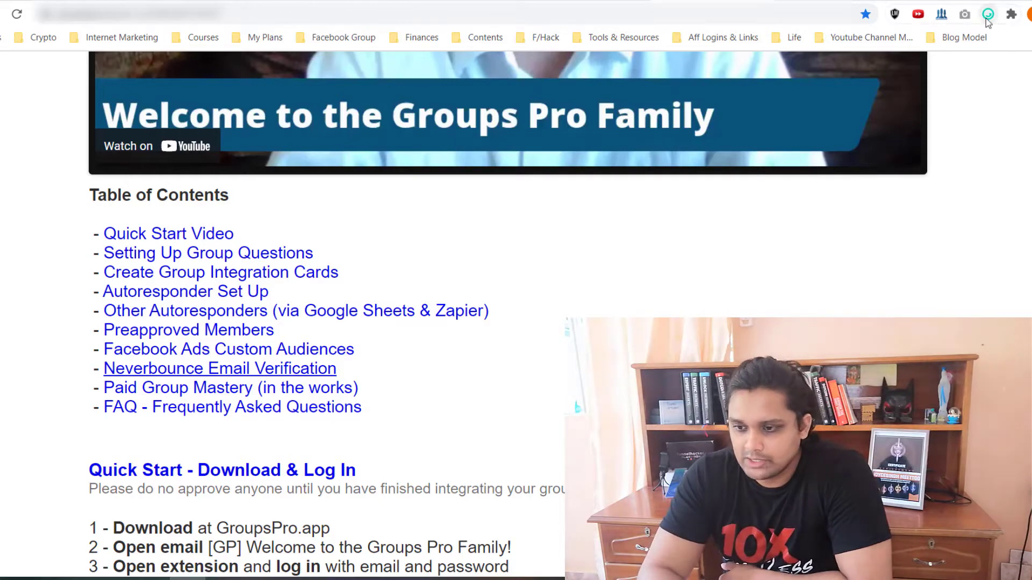
# - Show the Facebook group's 4 pending Member requests and open the Groups Pro extension panel
pyautogui.click(442, 2)
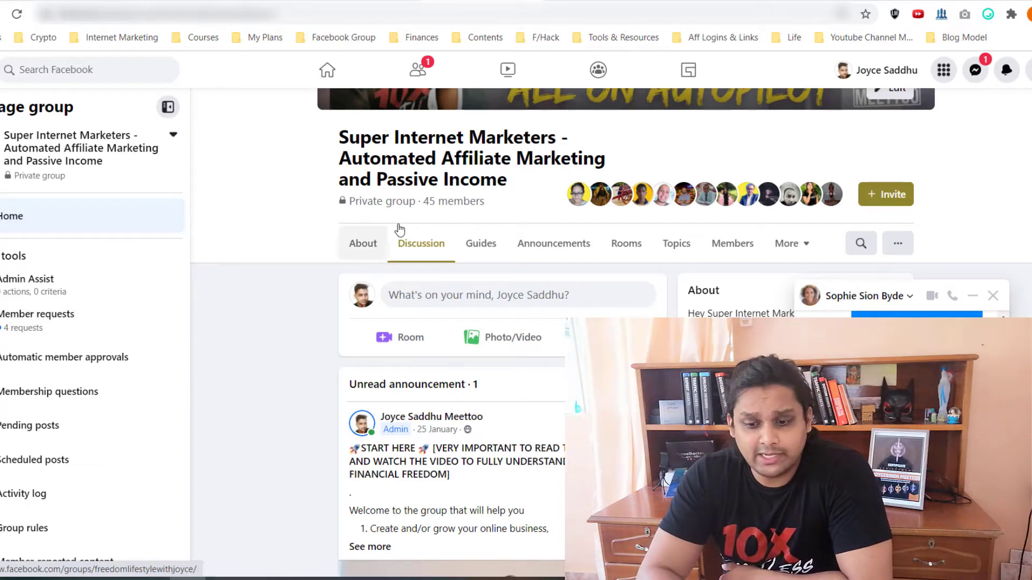
pyautogui.scroll(3, 905, 253)
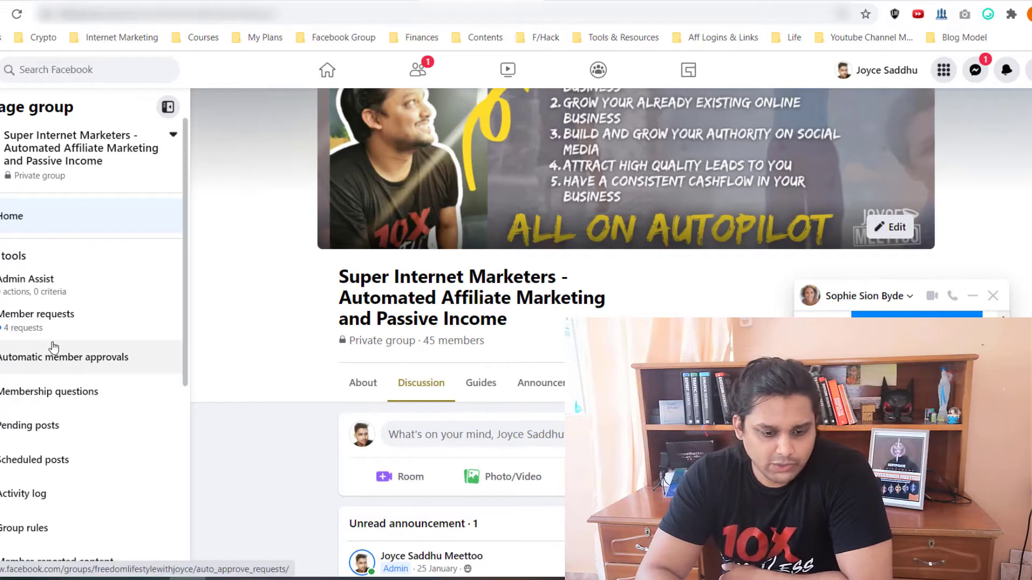
pyautogui.click(44, 328)
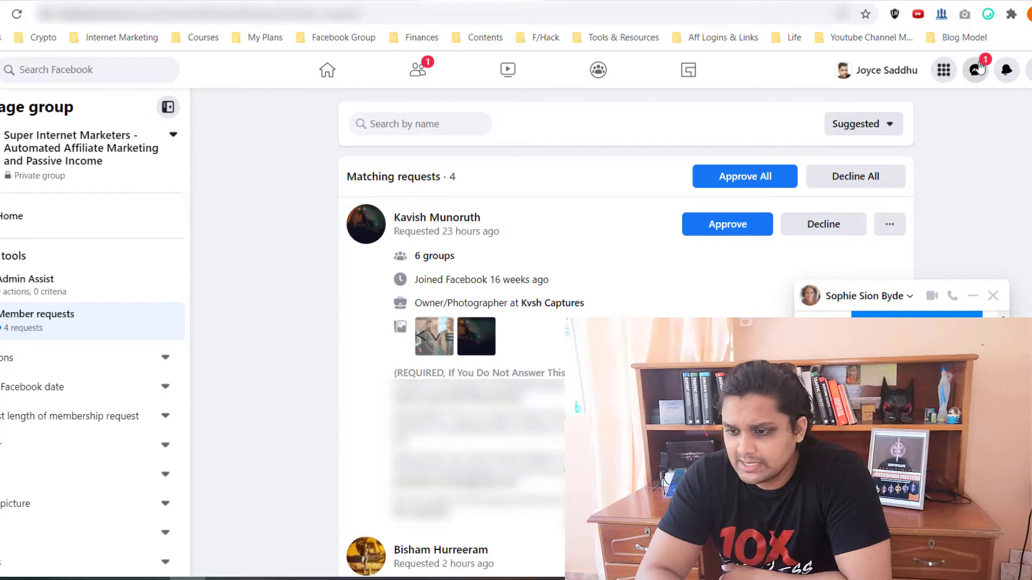
pyautogui.click(944, 16)
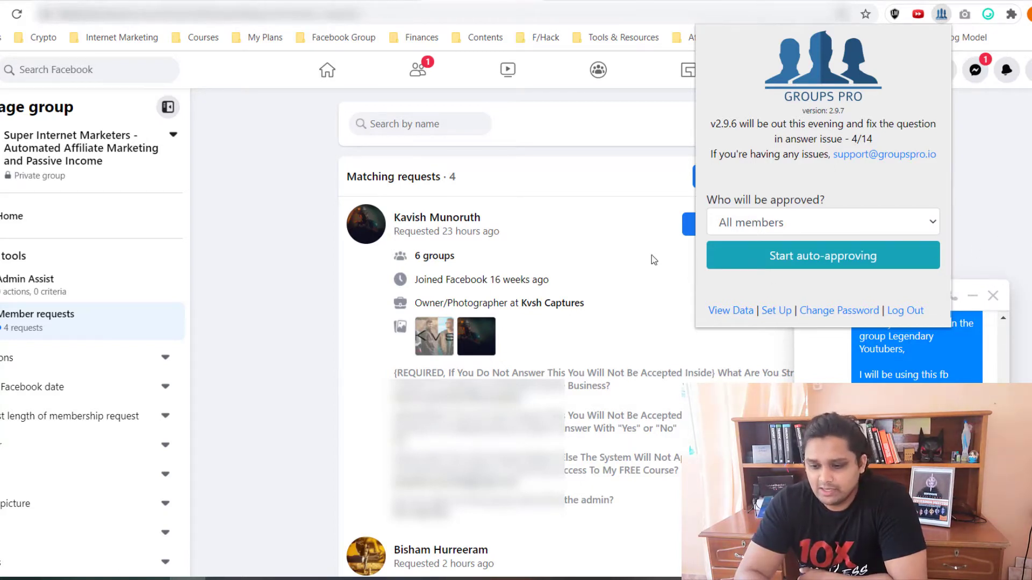
# - Open View Data and show the Groups settings with the saved group's URL, questions and integrations
pyautogui.click(730, 311)
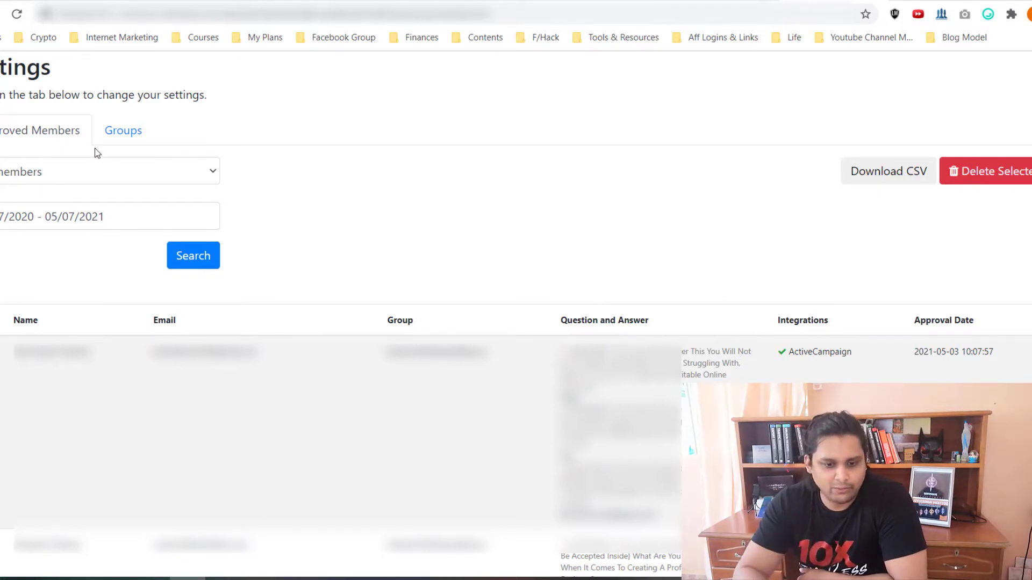
pyautogui.click(119, 135)
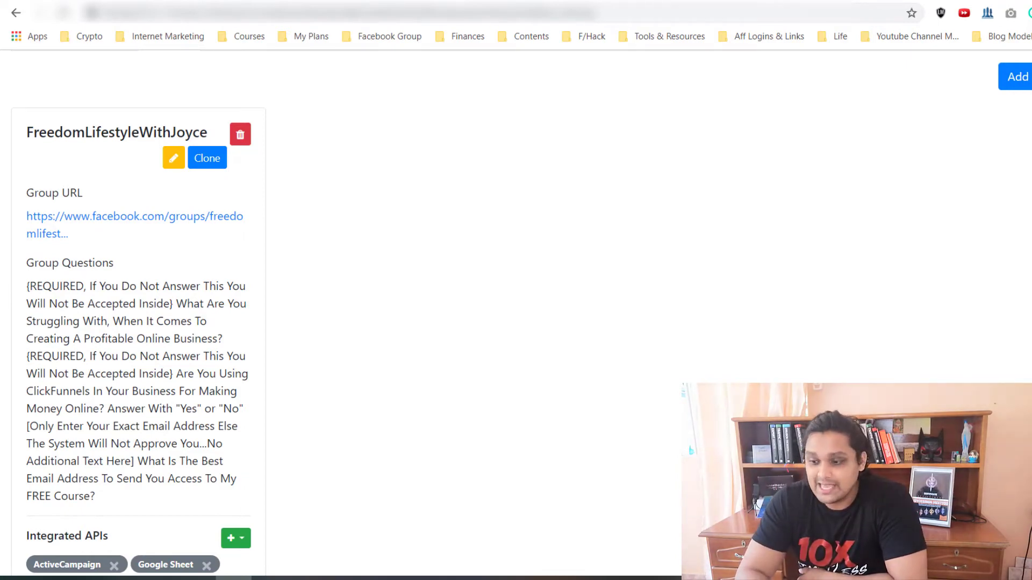
# - Check the Groups Pro billing and welcome guide pages, then return to the group data page
pyautogui.scroll(-1, 295, 453)
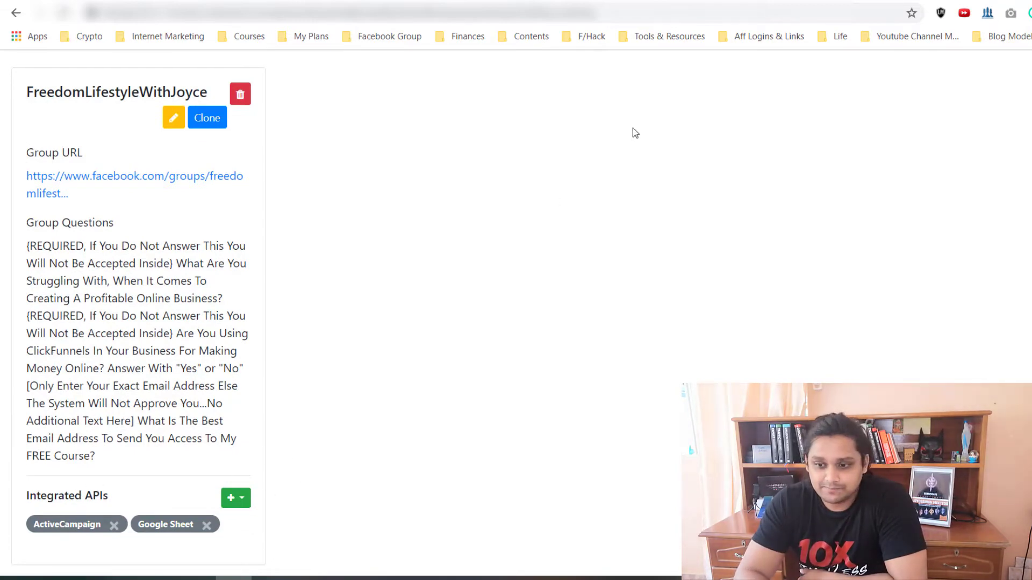
pyautogui.click(763, 0)
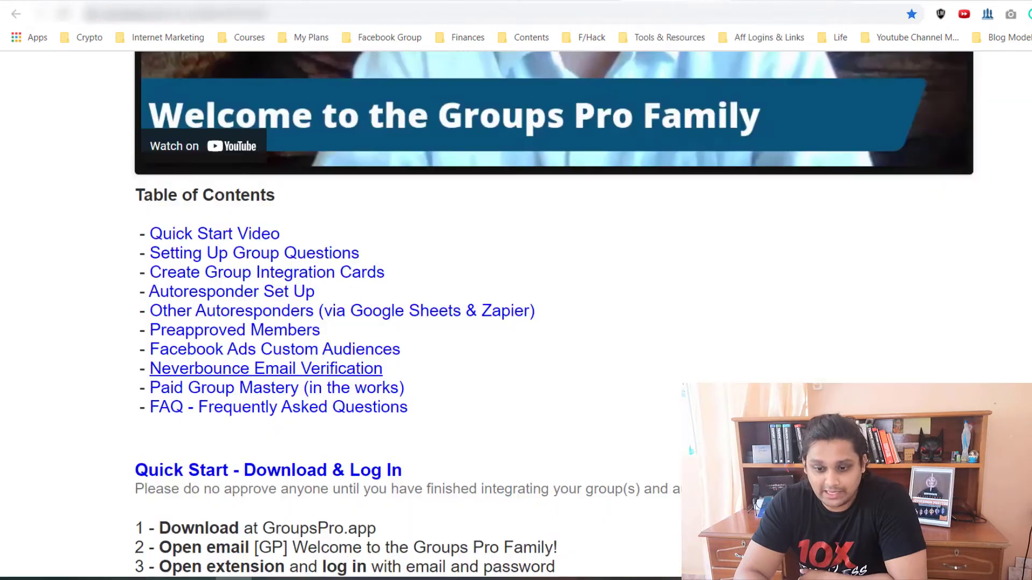
pyautogui.click(671, 0)
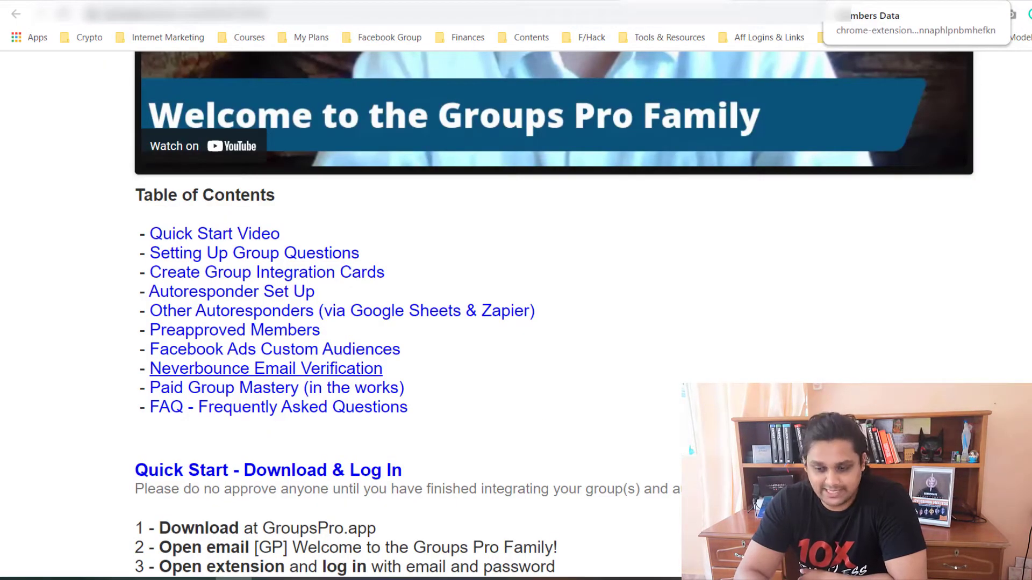
pyautogui.click(860, 0)
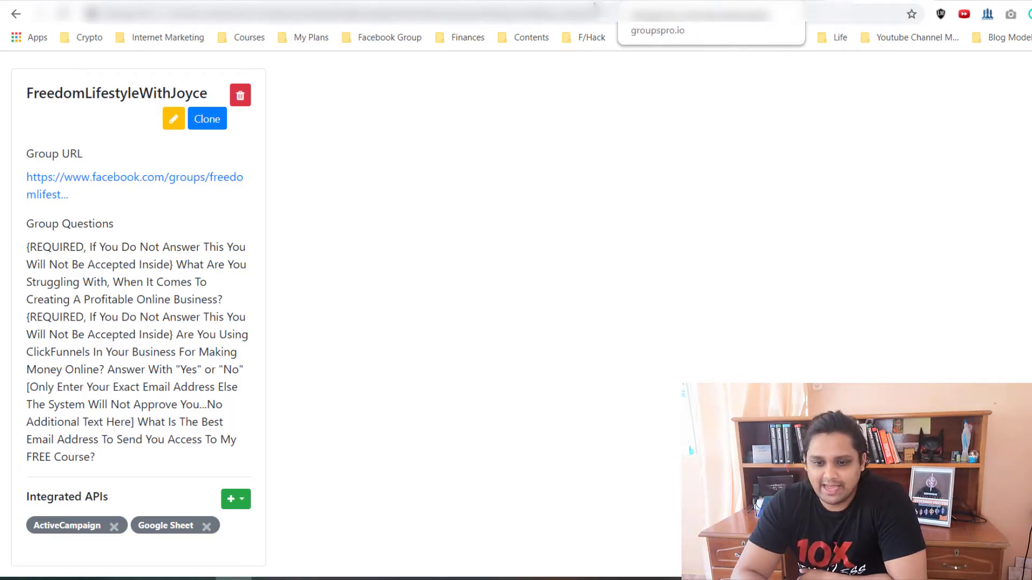
# - Return to the Facebook Member requests page and close the Messenger chat window
pyautogui.click(451, 8)
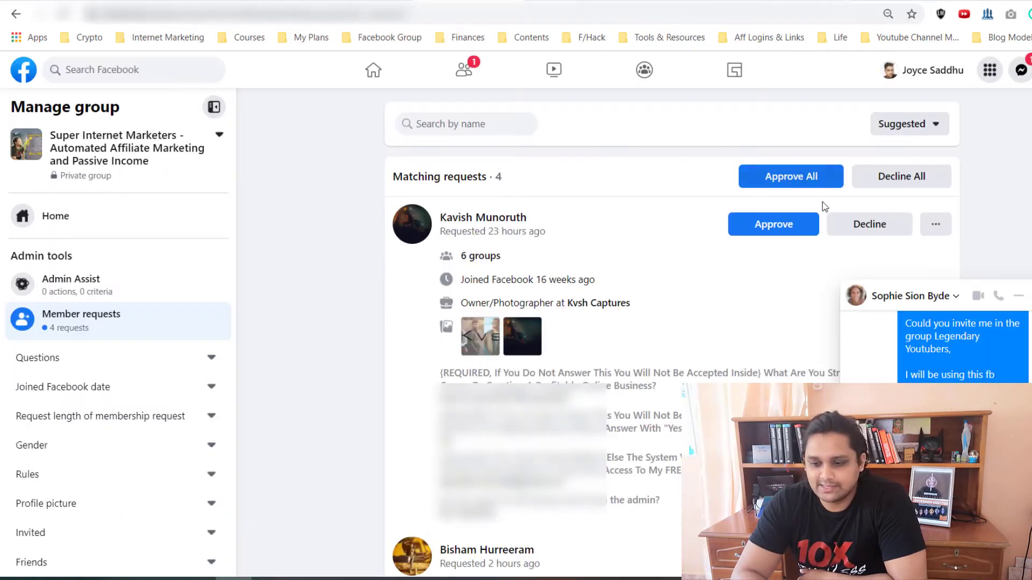
pyautogui.click(1021, 296)
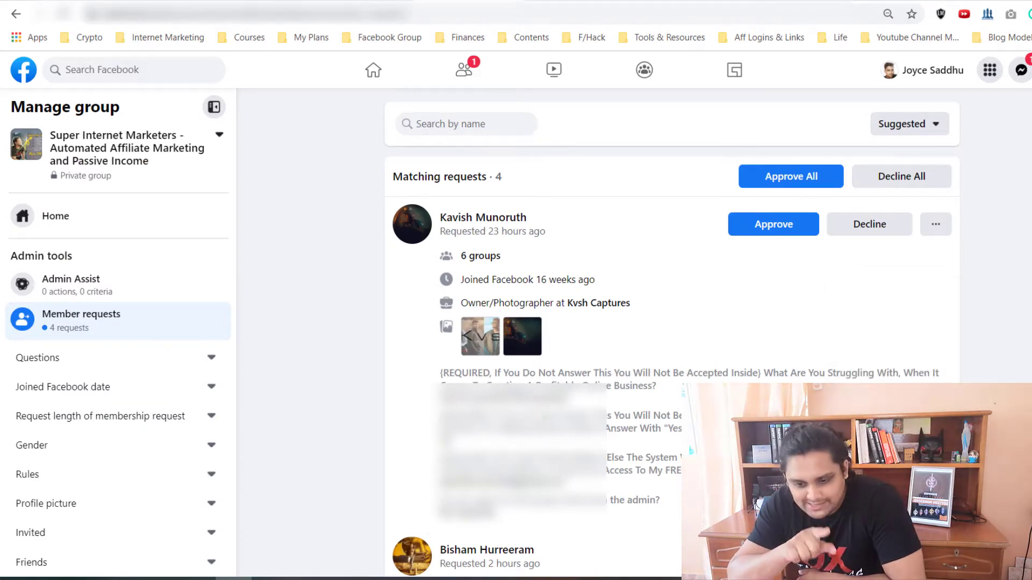
pyautogui.scroll(-3, 671, 333)
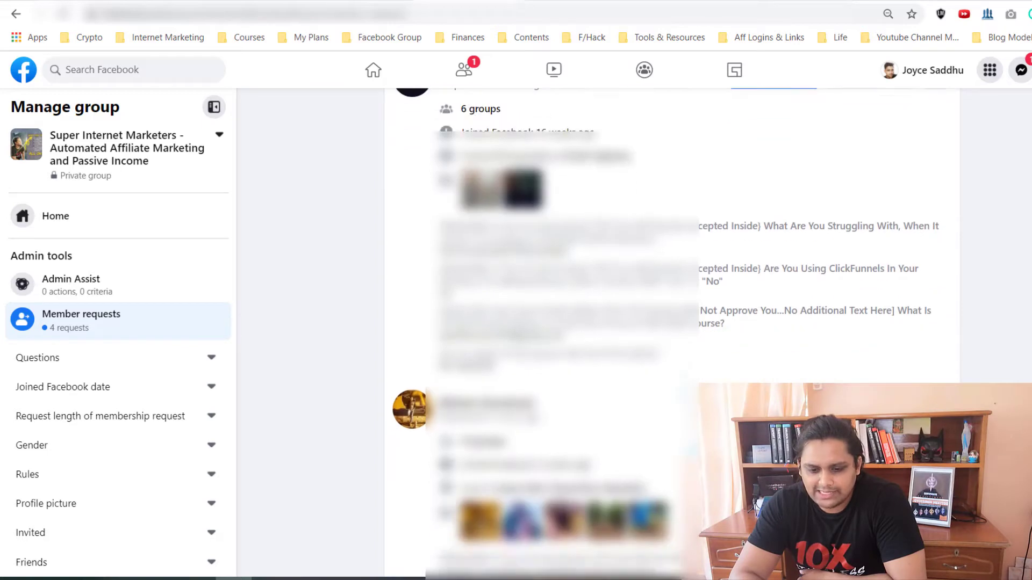
pyautogui.scroll(2, 672, 333)
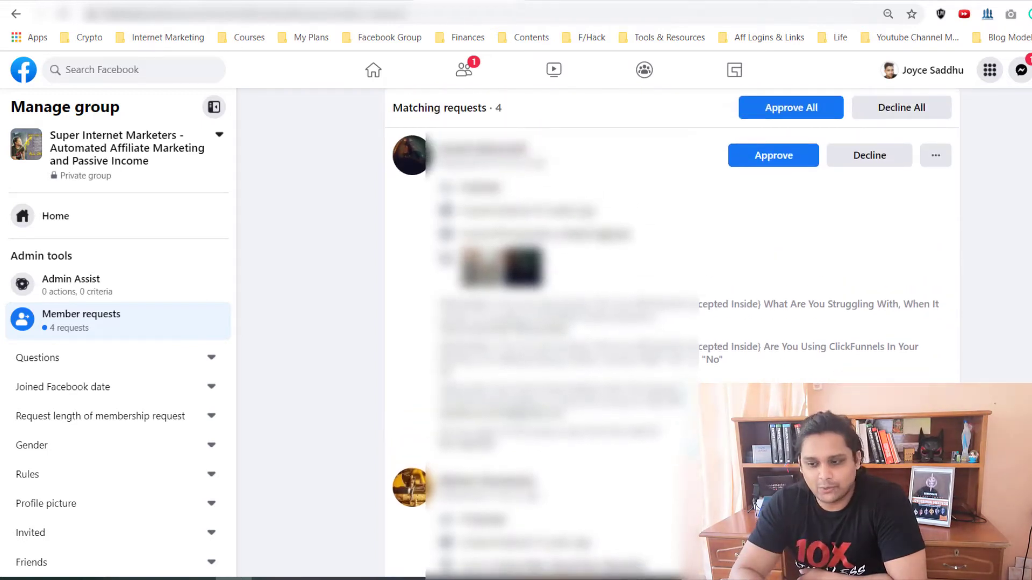
# - Review the four pending requests and each applicant's answers to the membership questions
pyautogui.scroll(-5, 672, 333)
pyautogui.scroll(6, 672, 334)
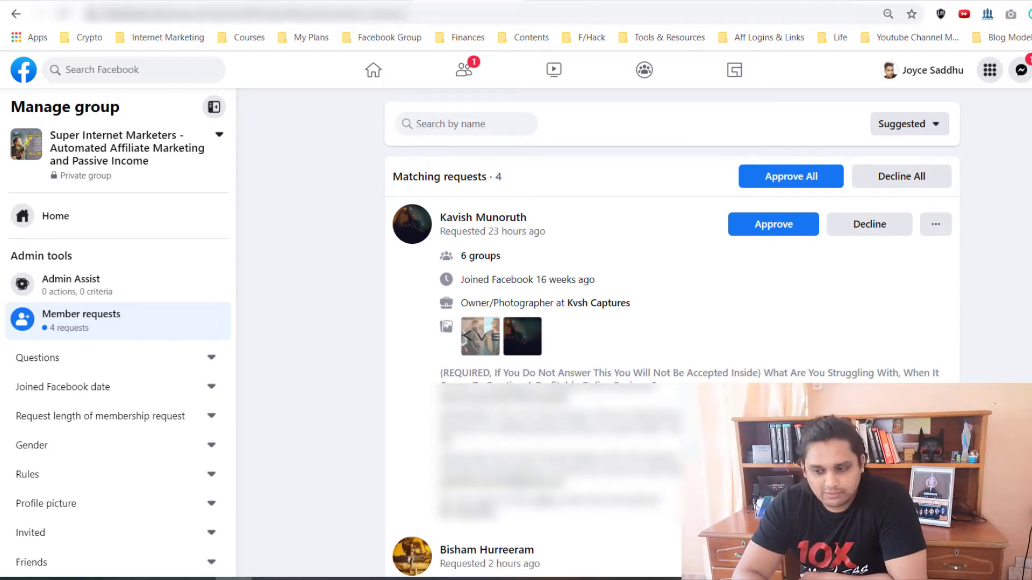
pyautogui.scroll(-1, 672, 334)
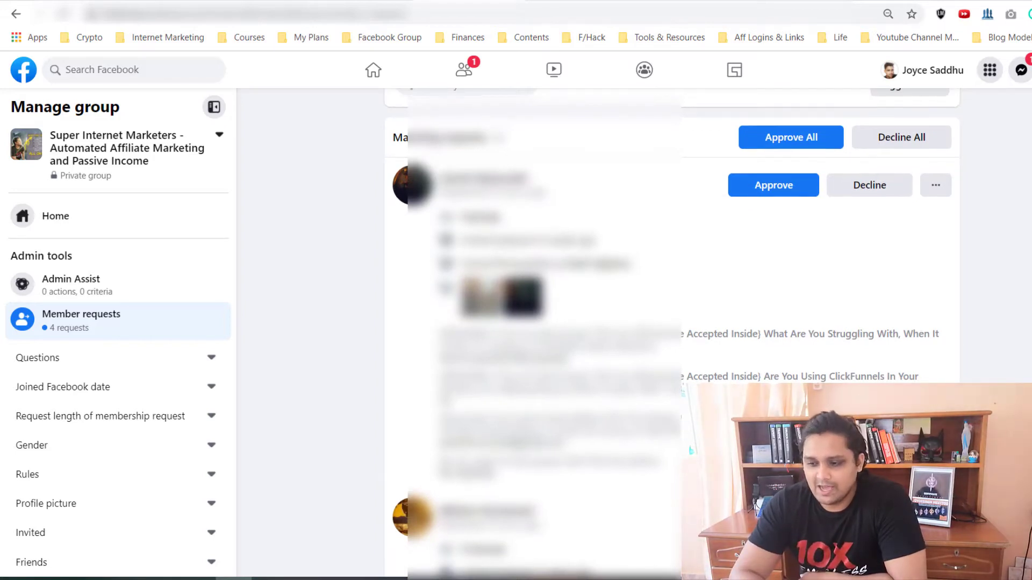
pyautogui.scroll(-1, 672, 334)
pyautogui.scroll(1, 672, 333)
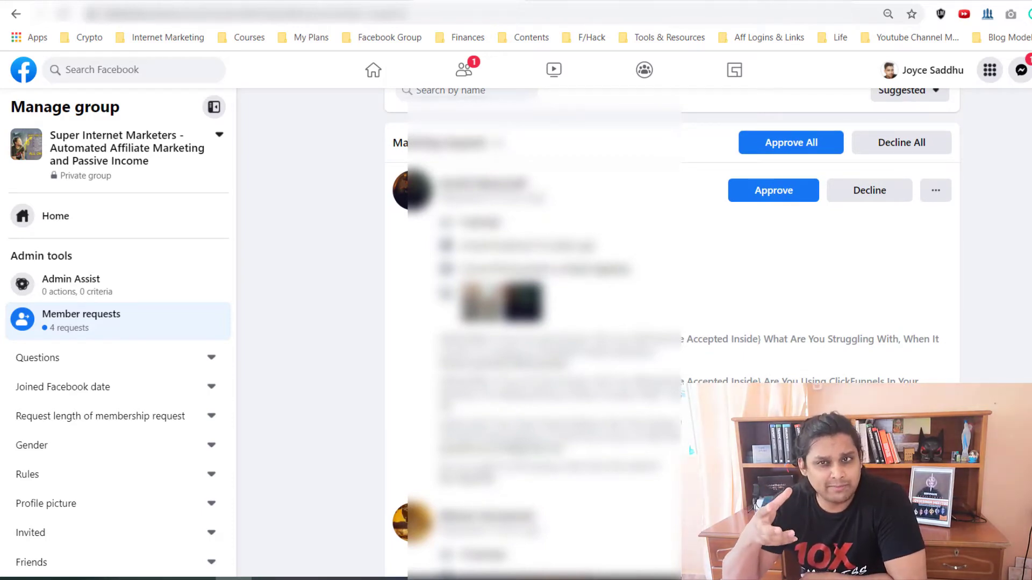
pyautogui.scroll(-2, 672, 334)
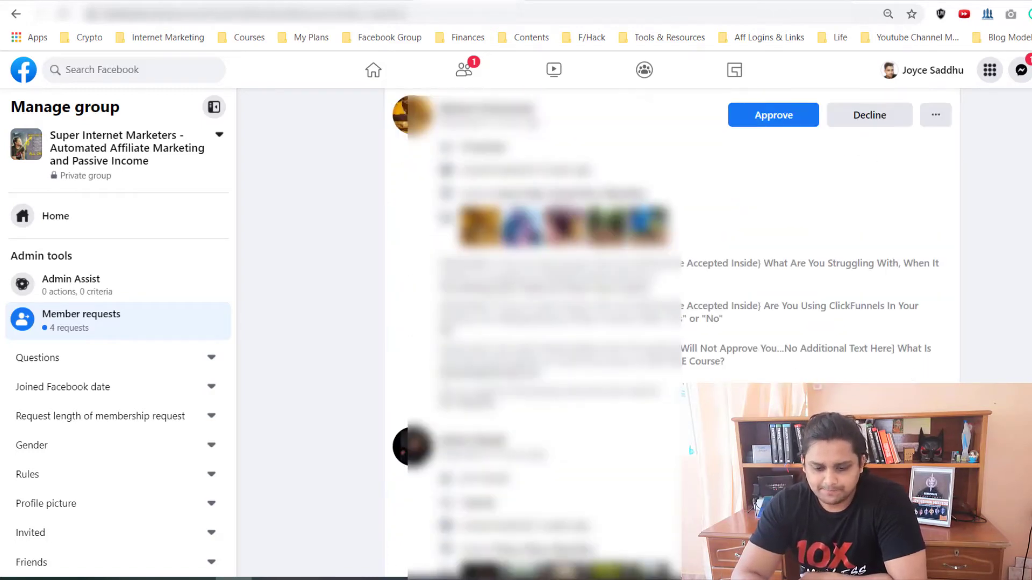
pyautogui.scroll(-6, 671, 333)
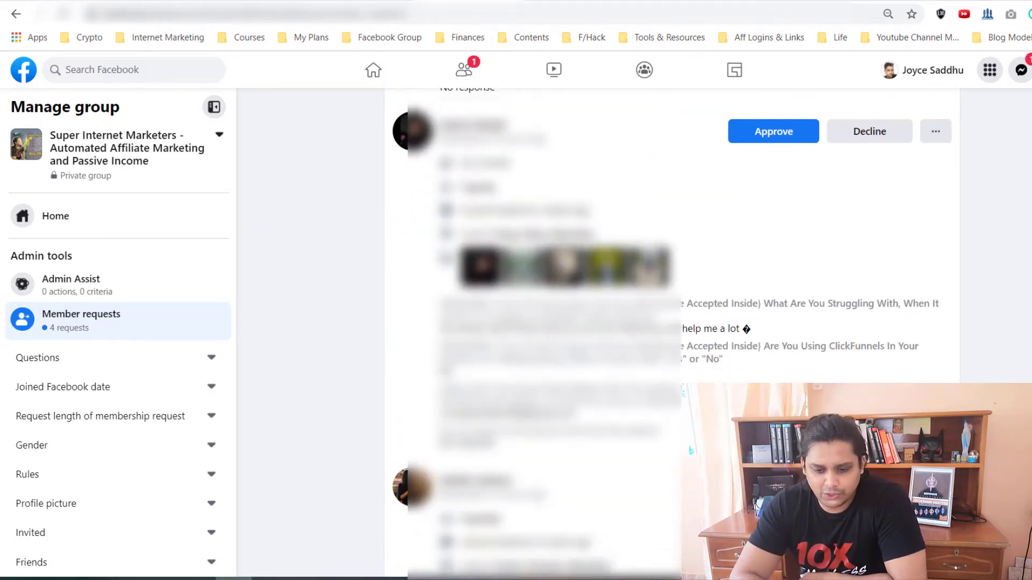
pyautogui.scroll(-2, 672, 333)
pyautogui.scroll(-5, 672, 334)
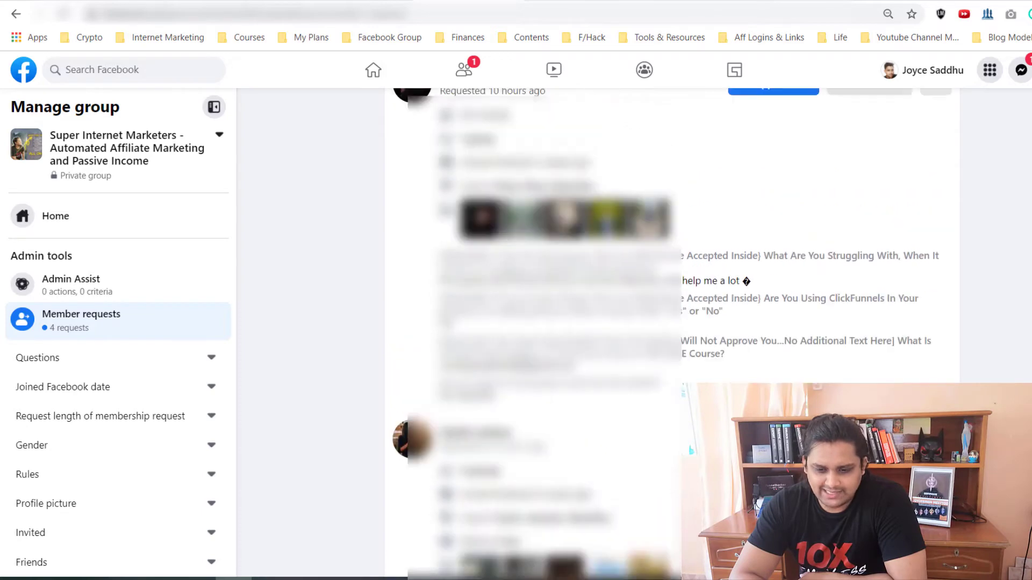
pyautogui.scroll(9, 671, 334)
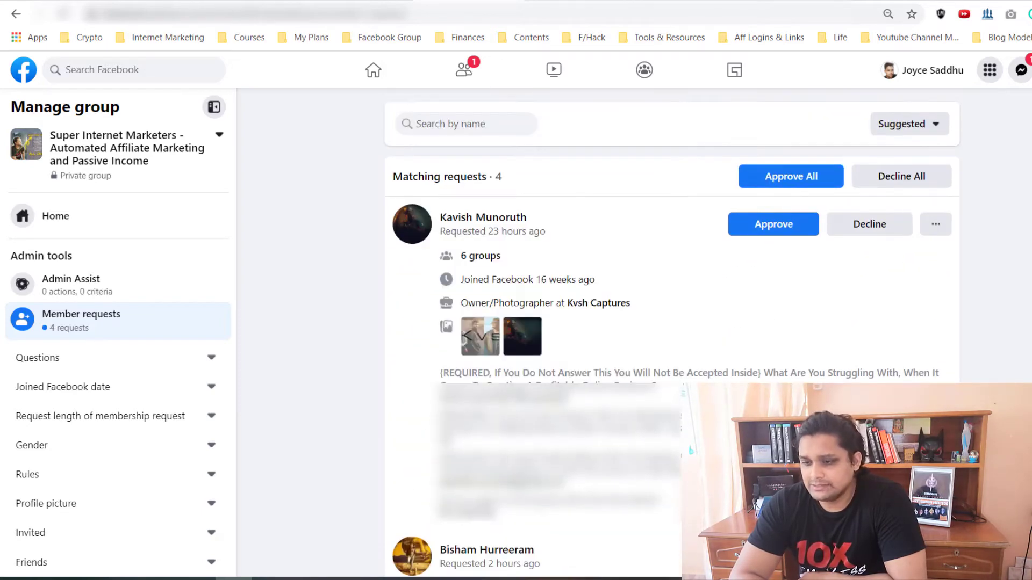
# - Set Groups Pro to approve members that have answered all questions, then start and confirm auto-approval
pyautogui.click(988, 15)
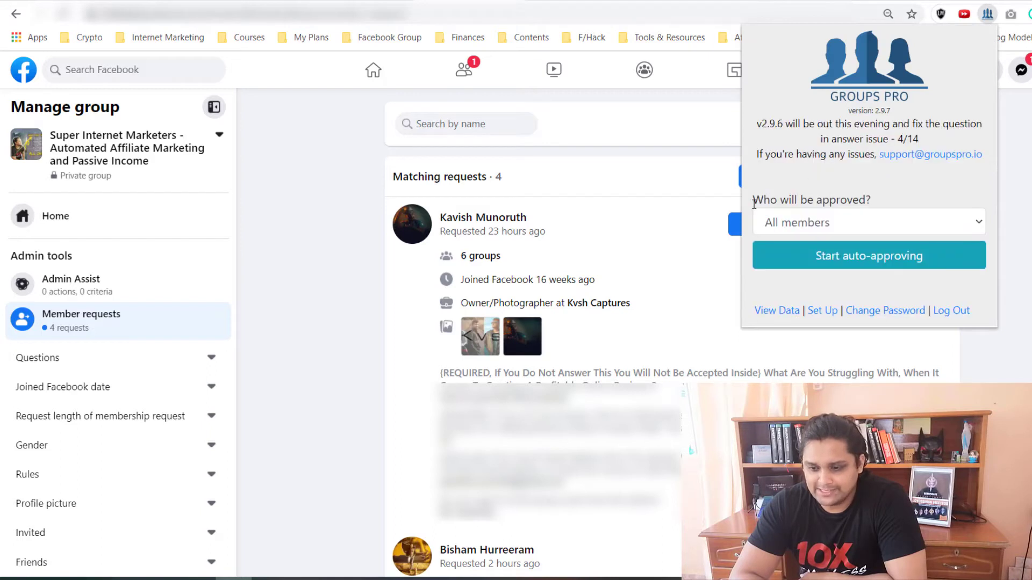
pyautogui.click(926, 223)
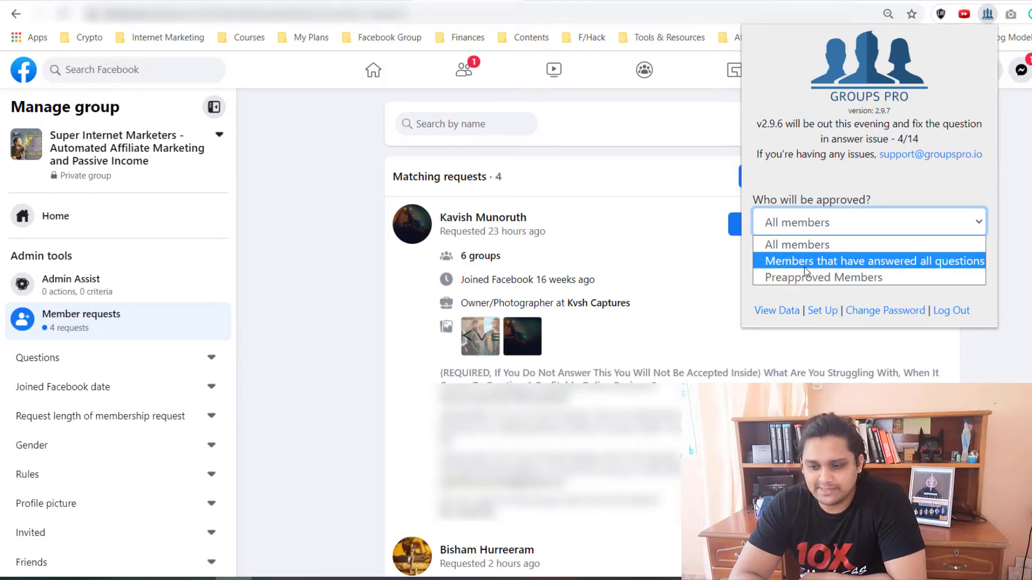
pyautogui.click(879, 262)
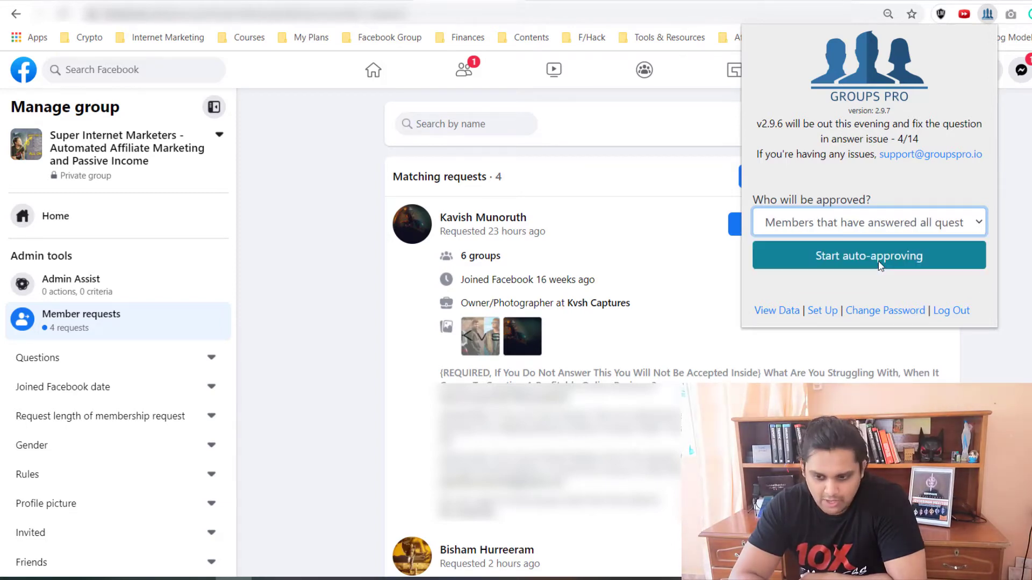
pyautogui.click(821, 257)
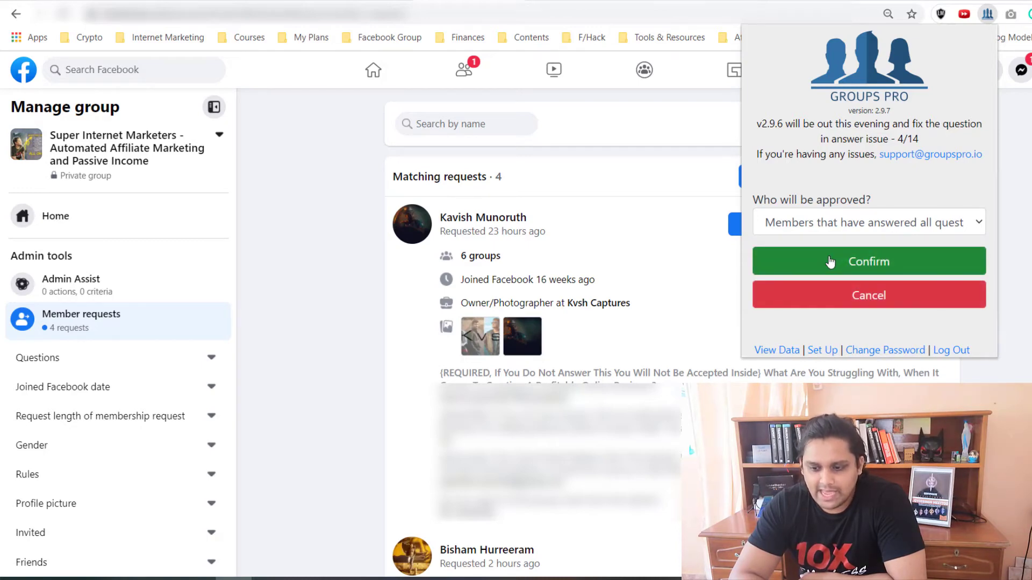
pyautogui.click(831, 262)
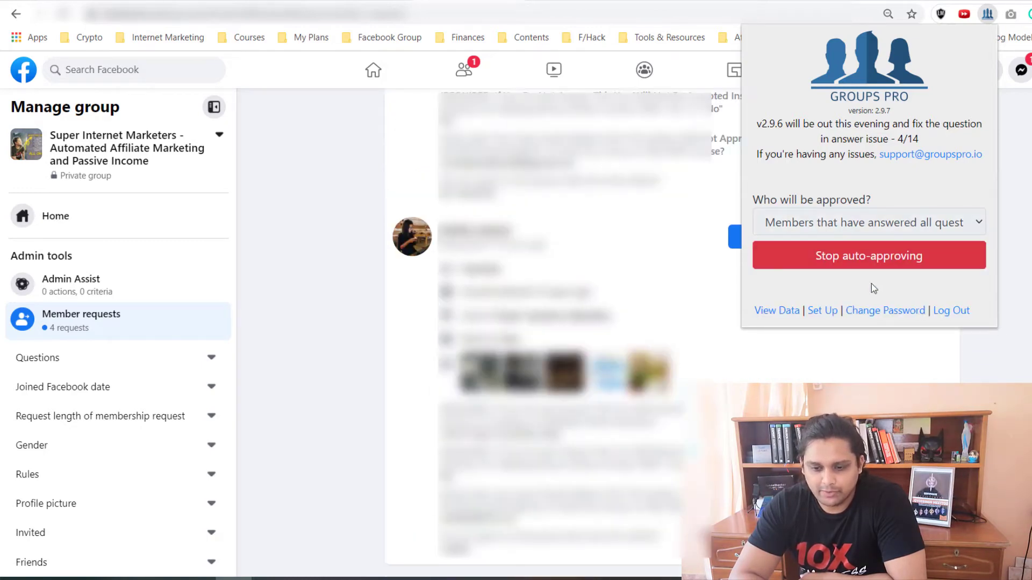